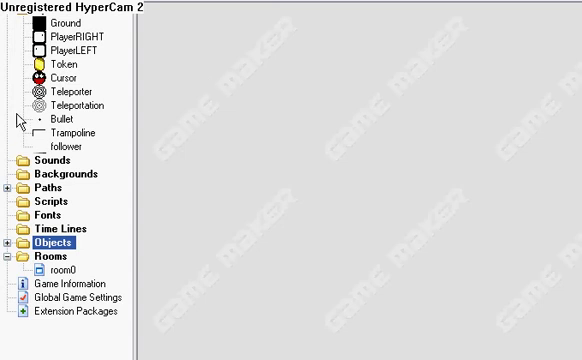
- Open the Cursor sprite's properties and its sprite editor showing the eight red-and-black subimages
{"action": "double_click", "coordinate": [62, 77]}
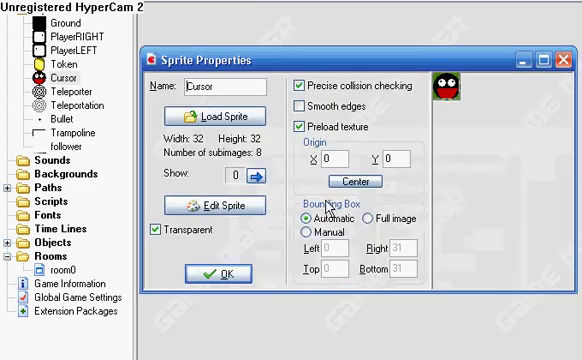
{"action": "left_click", "coordinate": [243, 208]}
{"action": "double_click", "coordinate": [320, 175]}
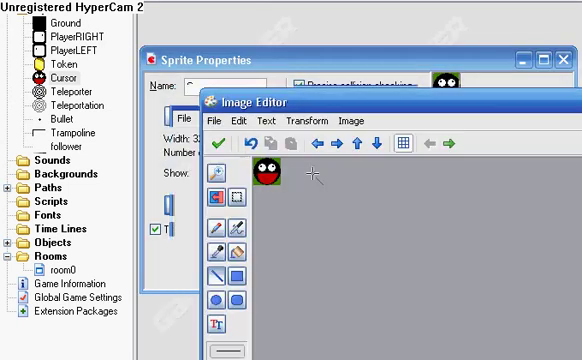
{"action": "left_click", "coordinate": [216, 173]}
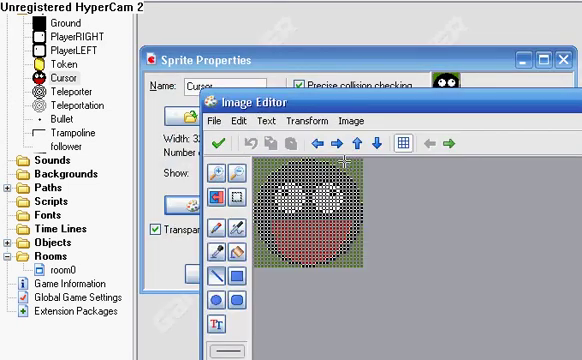
{"action": "left_click", "coordinate": [403, 143]}
{"action": "left_click", "coordinate": [216, 173]}
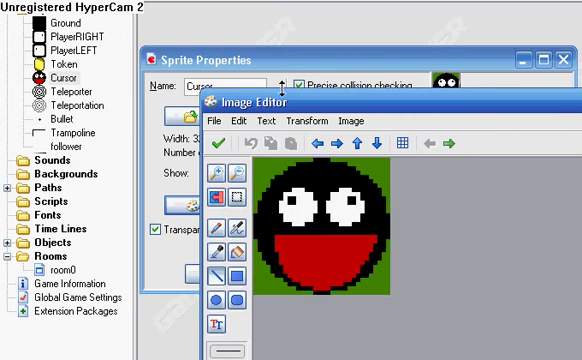
{"action": "left_click_drag", "start_coordinate": [273, 100], "coordinate": [257, 83]}
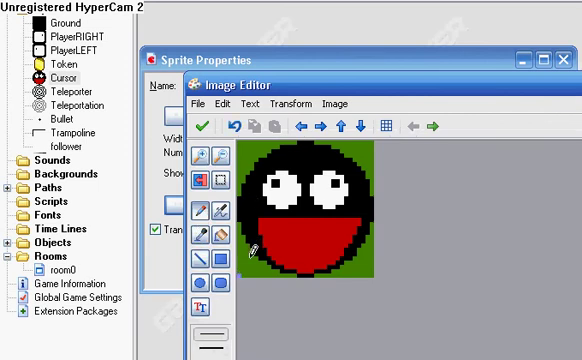
- Fill the green background of the Cursor sprite's first image with blue
{"action": "left_click_drag", "start_coordinate": [395, 83], "coordinate": [338, 50]}
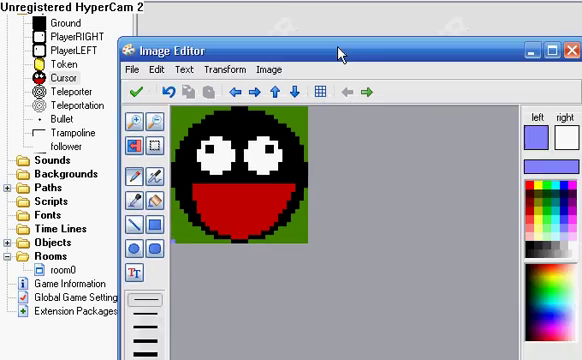
{"action": "left_click", "coordinate": [134, 146]}
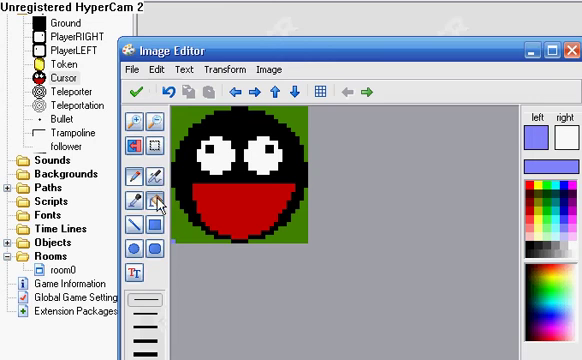
{"action": "left_click", "coordinate": [155, 200]}
{"action": "left_click", "coordinate": [300, 230]}
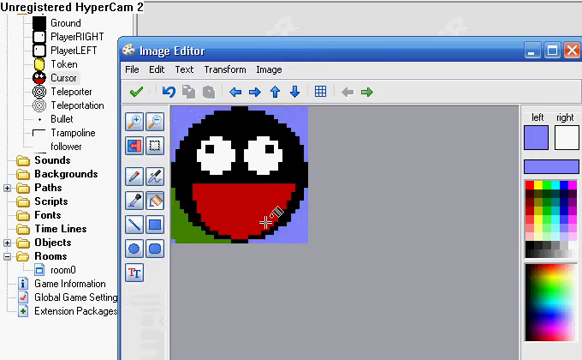
{"action": "left_click", "coordinate": [183, 232]}
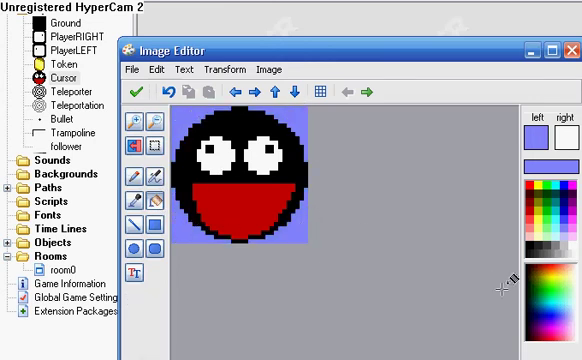
- Draw a green pixel in the bottom-left corner and confirm the image and sprite edits
{"action": "left_click", "coordinate": [545, 212]}
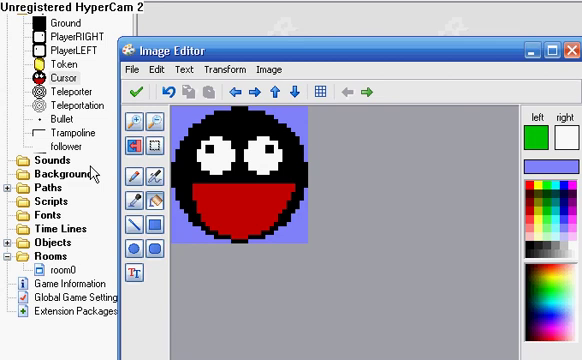
{"action": "left_click", "coordinate": [135, 224]}
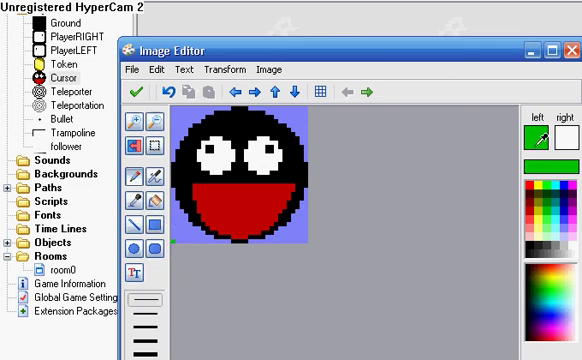
{"action": "left_click", "coordinate": [137, 92]}
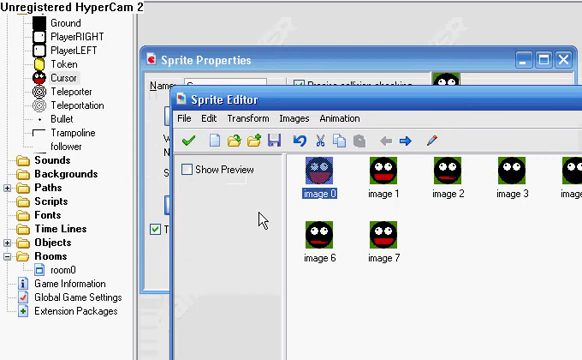
{"action": "left_click", "coordinate": [187, 141]}
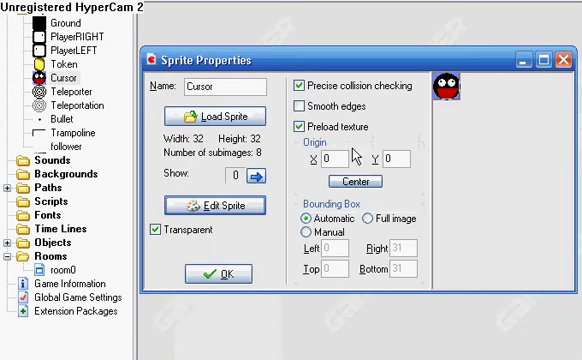
- Reopen image 0 zoomed in to inspect it, then confirm and close both editors
{"action": "left_click", "coordinate": [202, 210]}
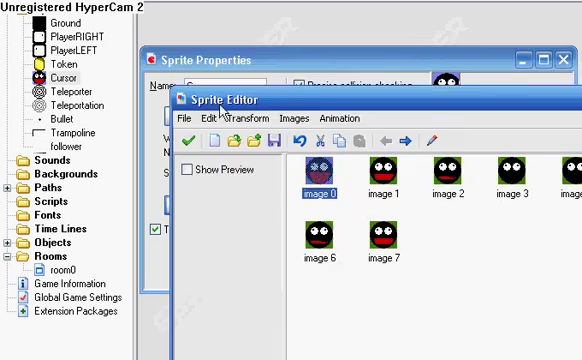
{"action": "double_click", "coordinate": [318, 171]}
{"action": "left_click", "coordinate": [133, 122]}
{"action": "left_click", "coordinate": [133, 122]}
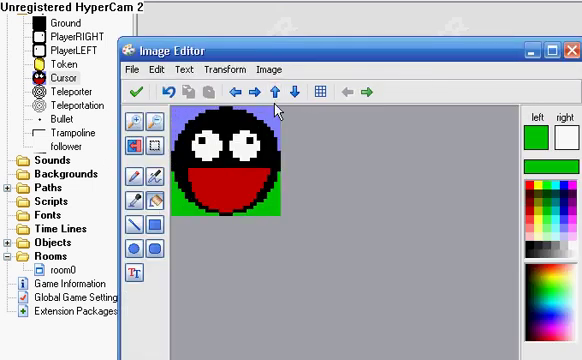
{"action": "left_click", "coordinate": [137, 91]}
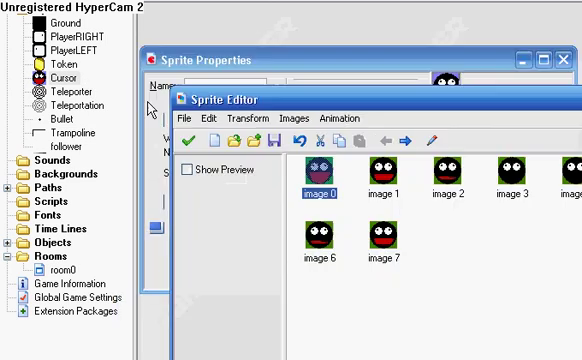
{"action": "left_click", "coordinate": [187, 136]}
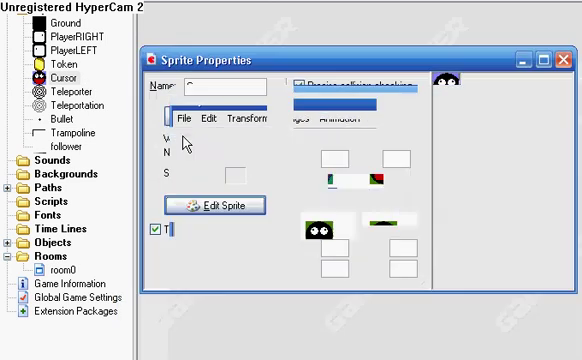
- Untick Transparent for Cursor, recheck its properties, and save the game with Ctrl+S
{"action": "left_click", "coordinate": [155, 229]}
{"action": "left_click", "coordinate": [217, 274]}
{"action": "double_click", "coordinate": [63, 77]}
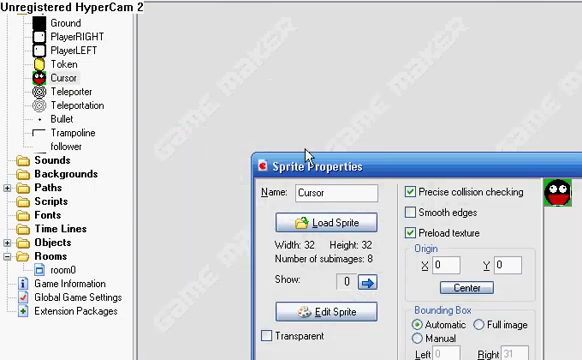
{"action": "mouse_move", "coordinate": [307, 166]}
{"action": "left_mouse_down"}
{"action": "mouse_move", "coordinate": [213, 43]}
{"action": "mouse_move", "coordinate": [168, 38]}
{"action": "left_mouse_up"}
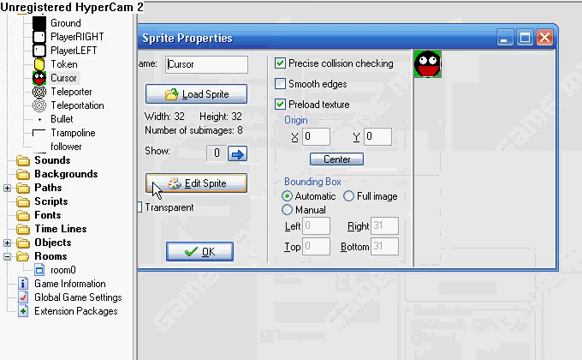
{"action": "left_click", "coordinate": [190, 251]}
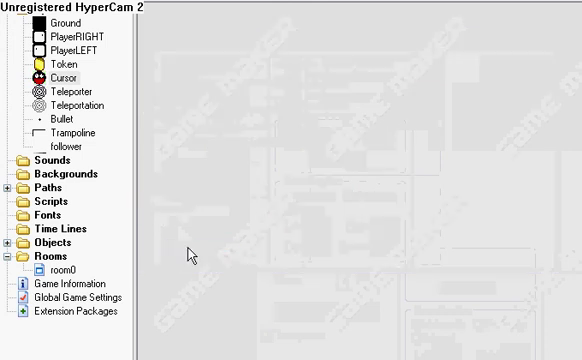
{"action": "key", "text": "ctrl+s"}
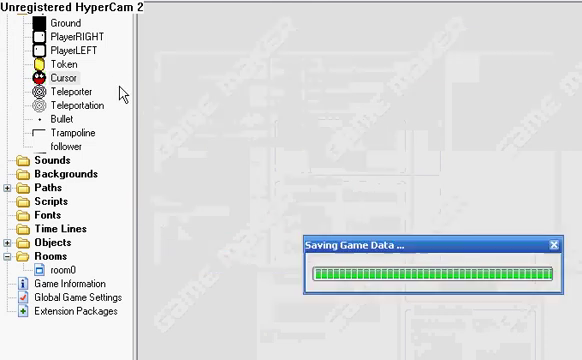